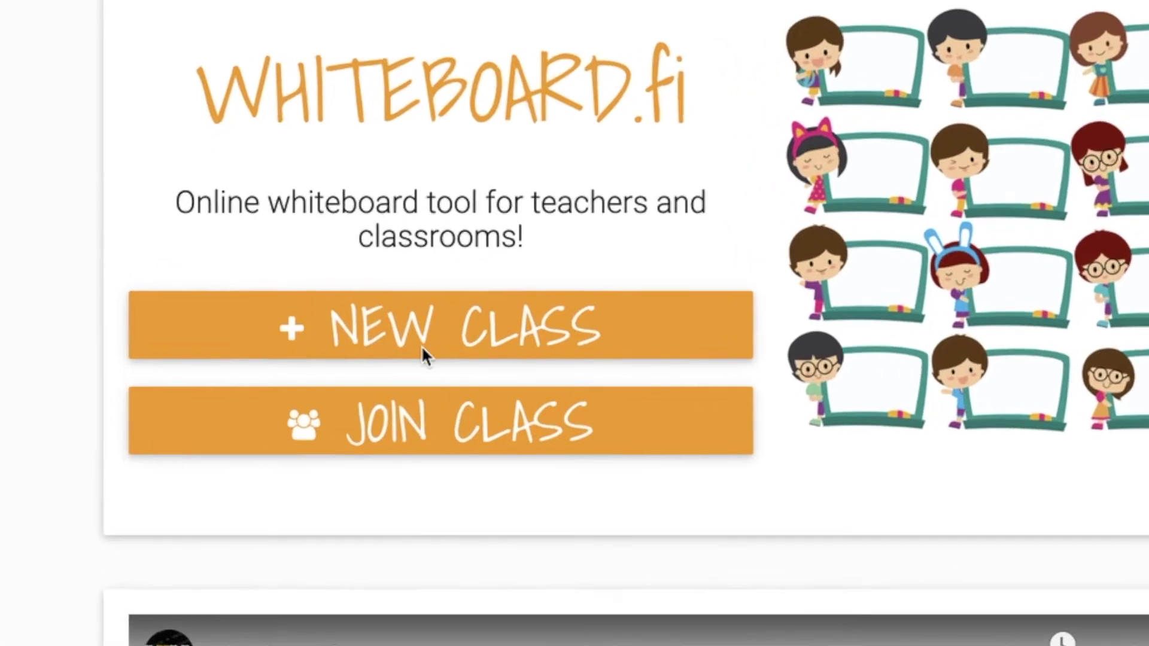
# Start a new class from the Whiteboard.fi homepage with NEW CLASS.
pyautogui.click(365, 344)
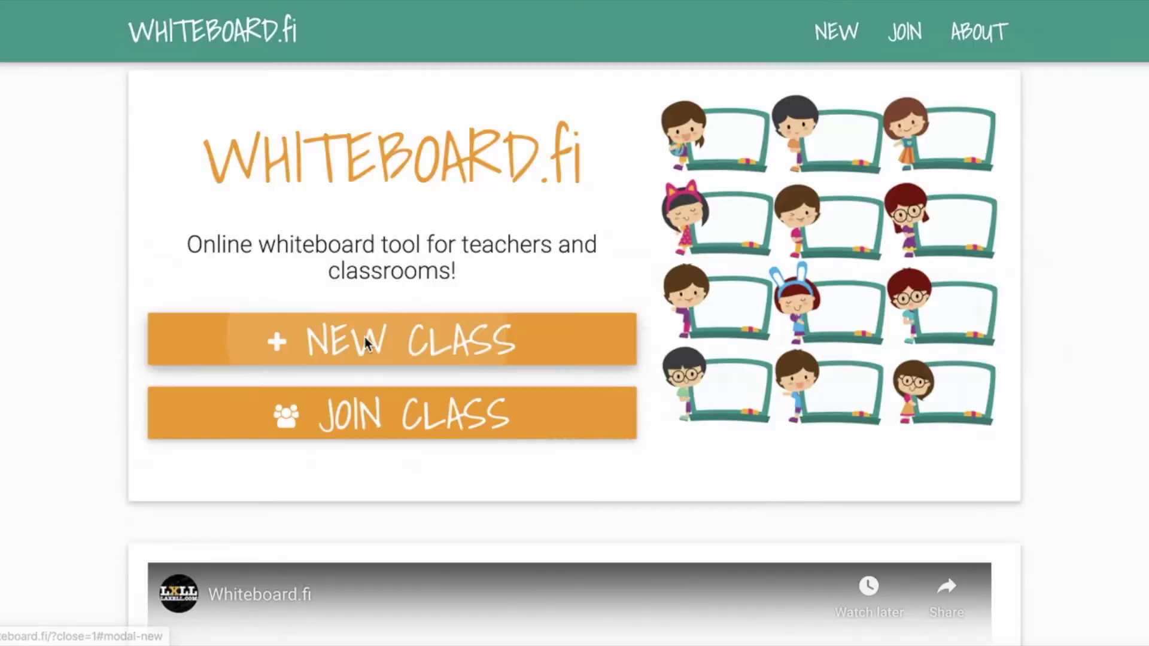
# Focus the Your name field to enter the teacher's display name.
pyautogui.click(312, 180)
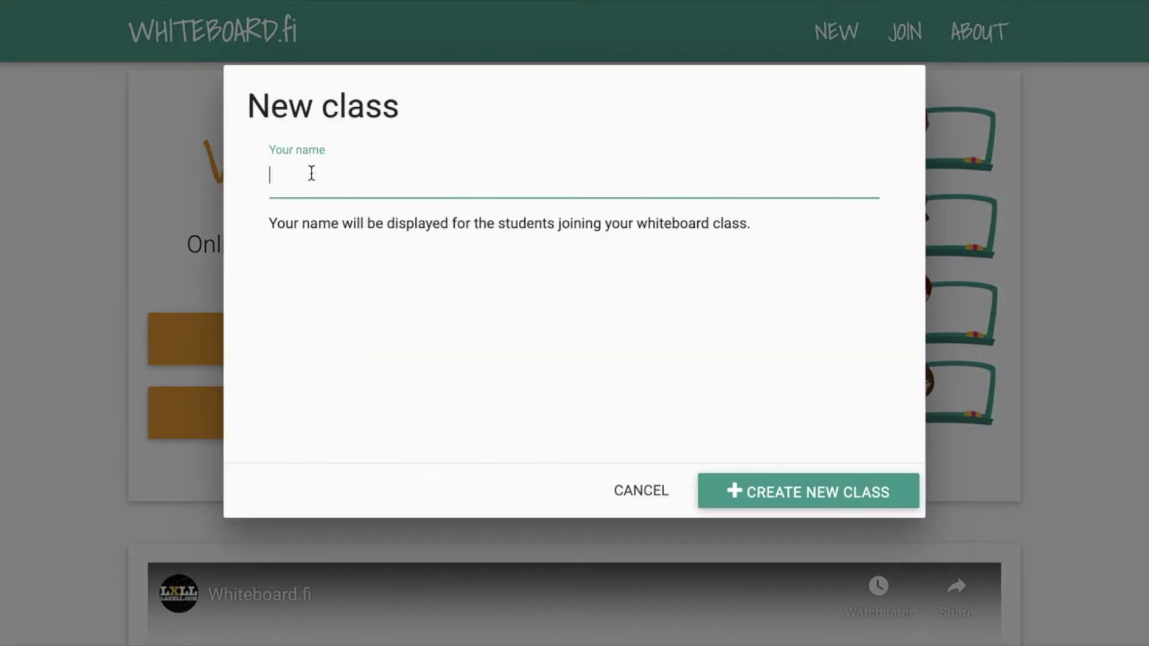
pyautogui.write('Mrs.')
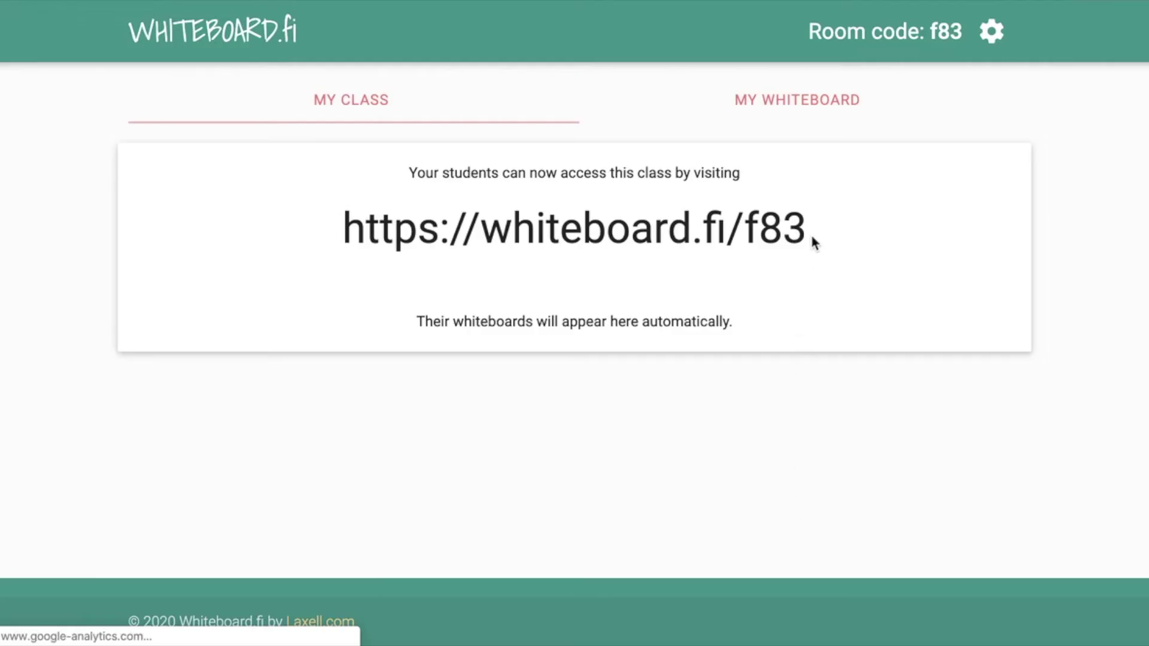
pyautogui.moveTo(810, 219); pyautogui.dragTo(598, 218)
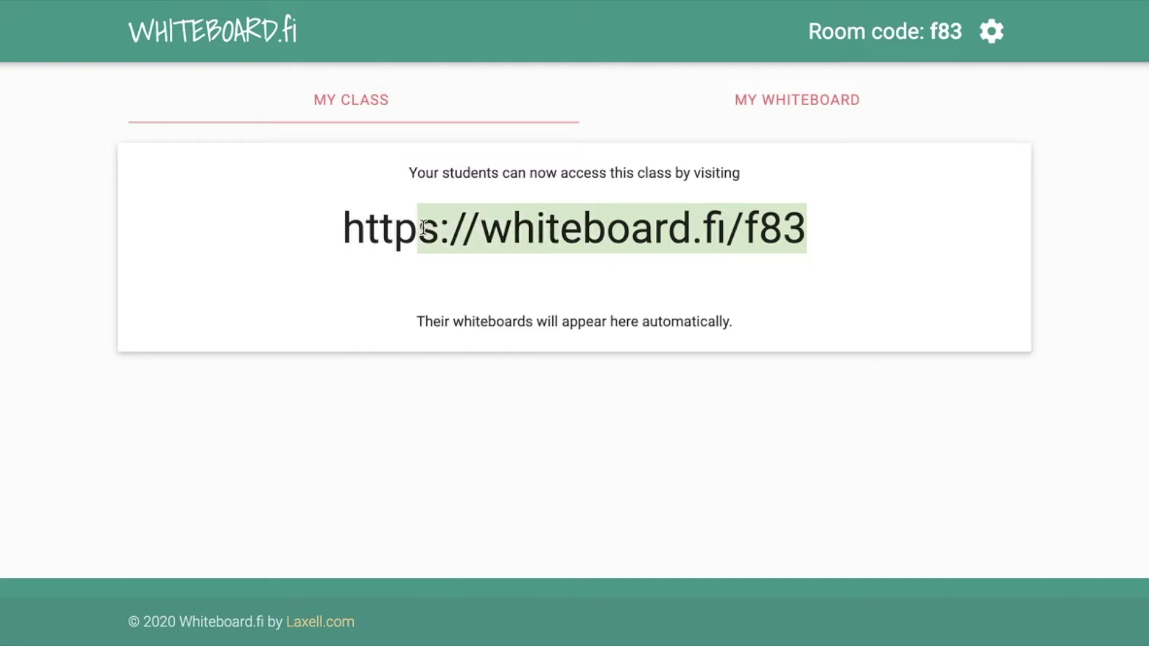
pyautogui.moveTo(598, 218); pyautogui.dragTo(343, 236)
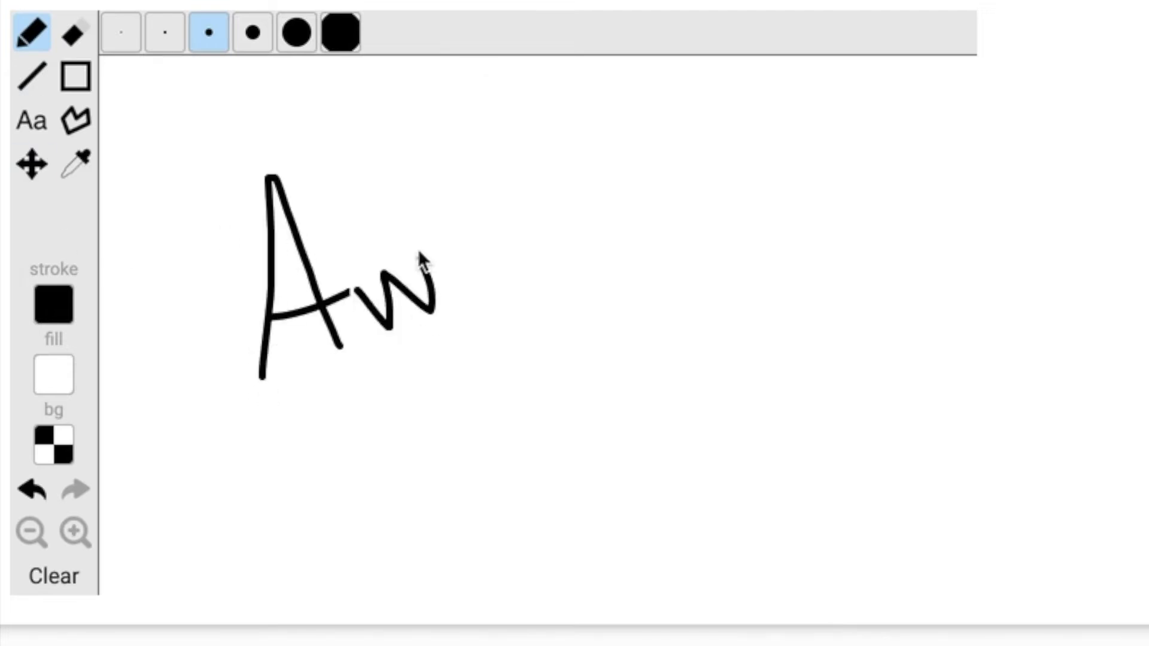
# Handwrite AWESOME in pencil on the teacher's whiteboard.
pyautogui.moveTo(446, 249)
pyautogui.mouseDown()
pyautogui.moveTo(488, 219)
pyautogui.moveTo(467, 188)
pyautogui.moveTo(532, 242)
pyautogui.mouseUp()
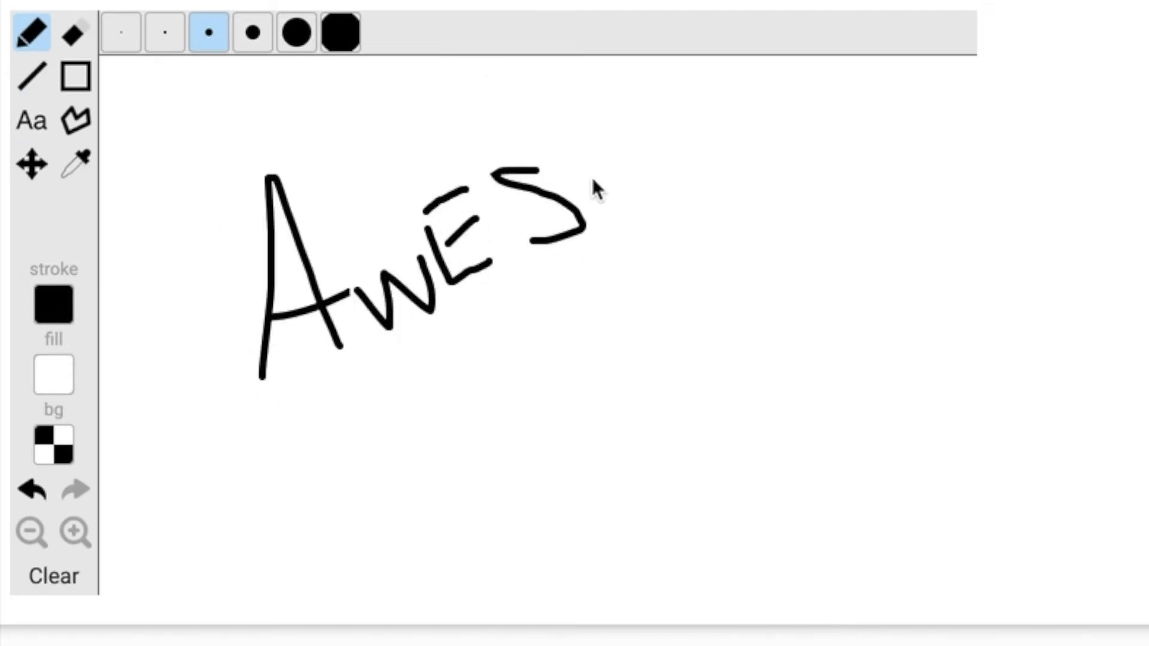
pyautogui.moveTo(602, 164)
pyautogui.mouseDown()
pyautogui.moveTo(629, 173)
pyautogui.moveTo(680, 154)
pyautogui.moveTo(718, 172)
pyautogui.mouseUp()
pyautogui.moveTo(718, 131)
pyautogui.mouseDown()
pyautogui.moveTo(749, 155)
pyautogui.moveTo(722, 105)
pyautogui.moveTo(754, 76)
pyautogui.mouseUp()
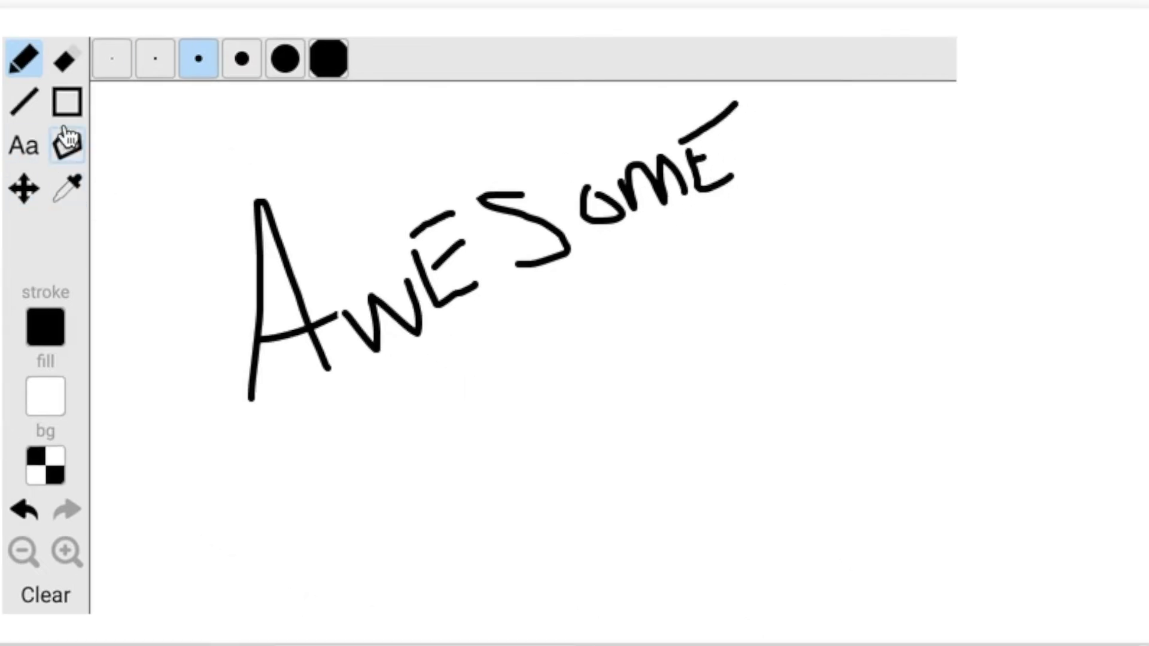
# Underline AWESOME with a long straight line and add the text 'yay' below it.
pyautogui.click(24, 101)
pyautogui.moveTo(203, 477); pyautogui.dragTo(779, 399)
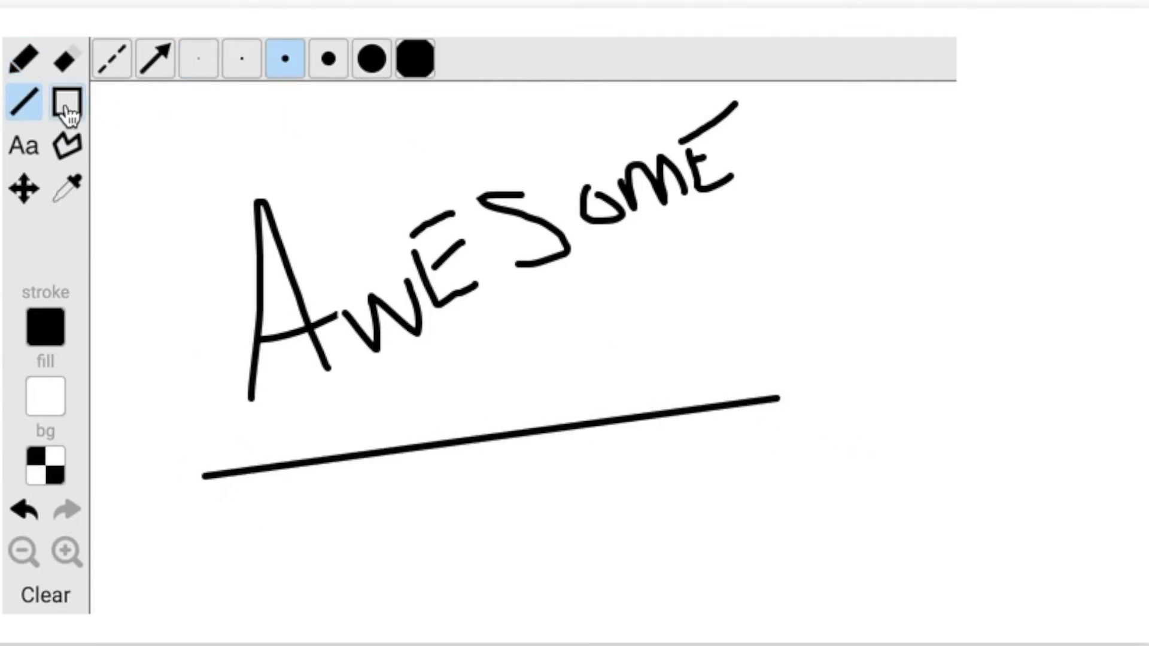
pyautogui.click(23, 145)
pyautogui.click(576, 490)
pyautogui.write('yay')
pyautogui.click(822, 468)
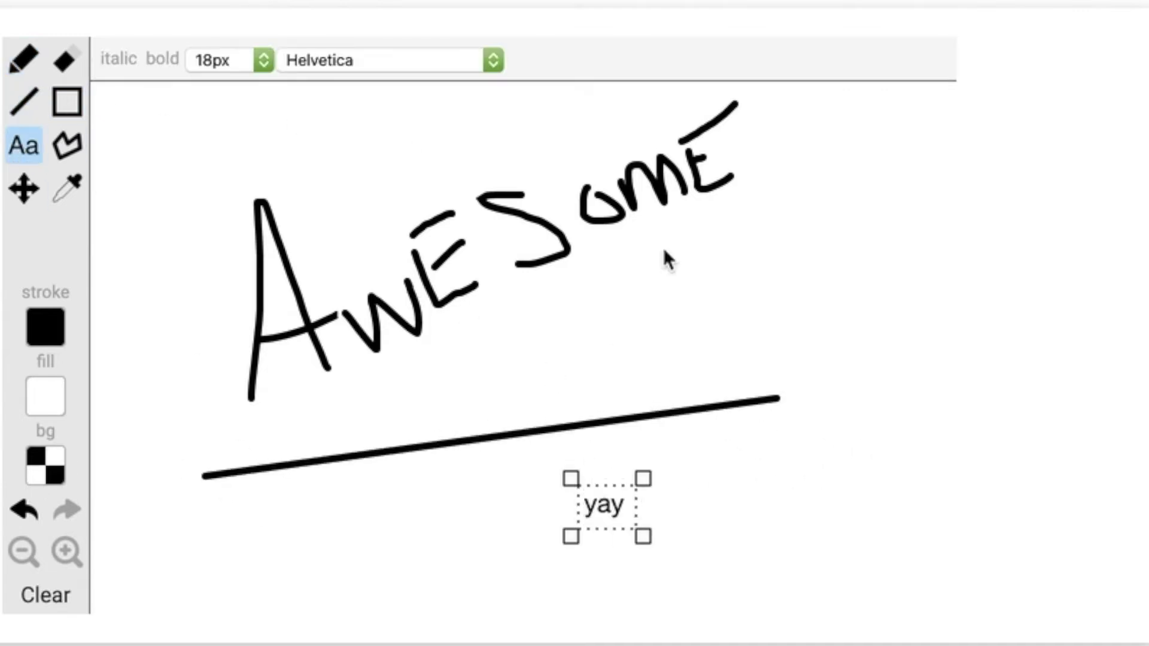
# Sample a colour from the blank canvas, then select the eraser.
pyautogui.click(70, 191)
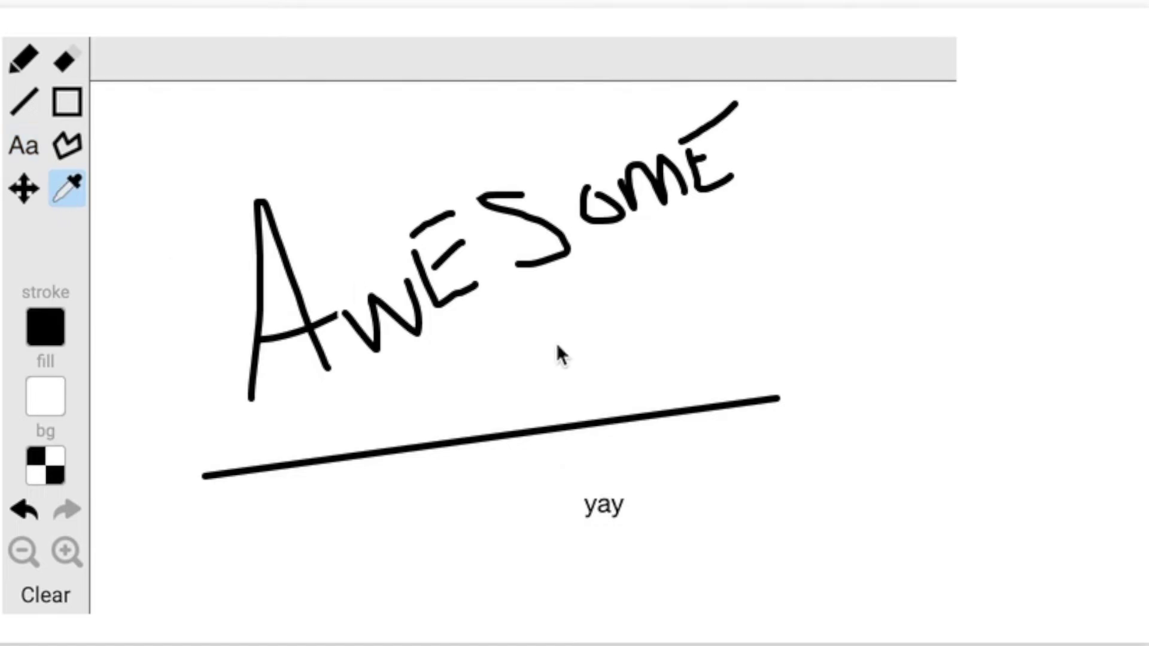
pyautogui.click(749, 355)
pyautogui.click(68, 191)
pyautogui.click(70, 61)
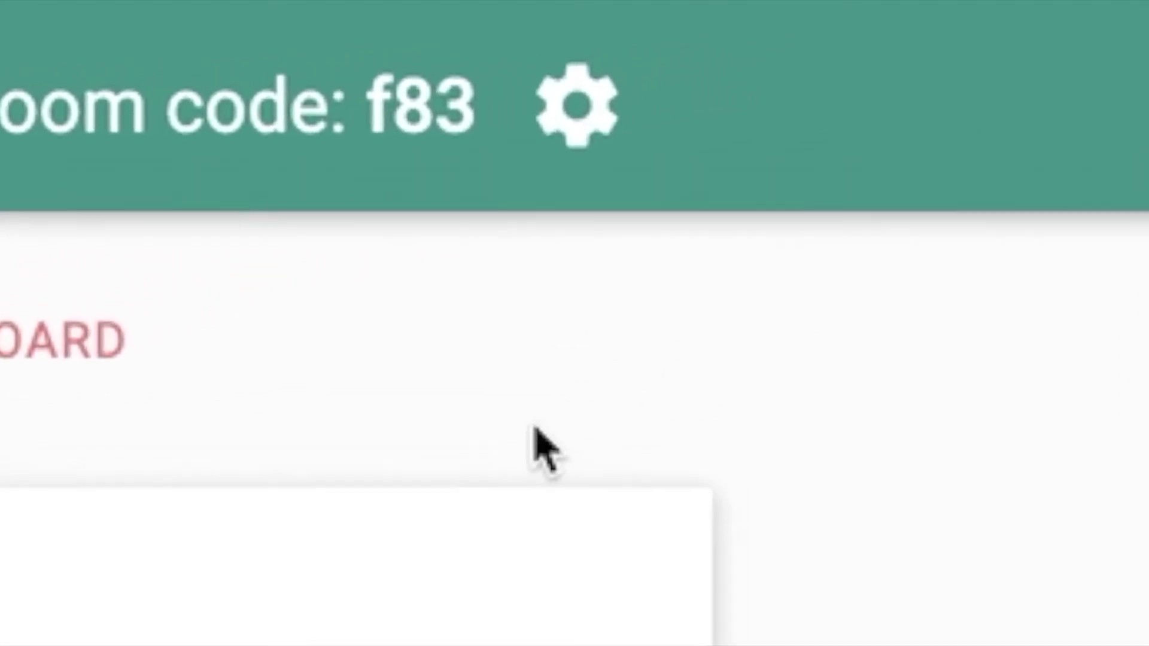
# Clear all whiteboards from the class settings gear menu.
pyautogui.click(476, 65)
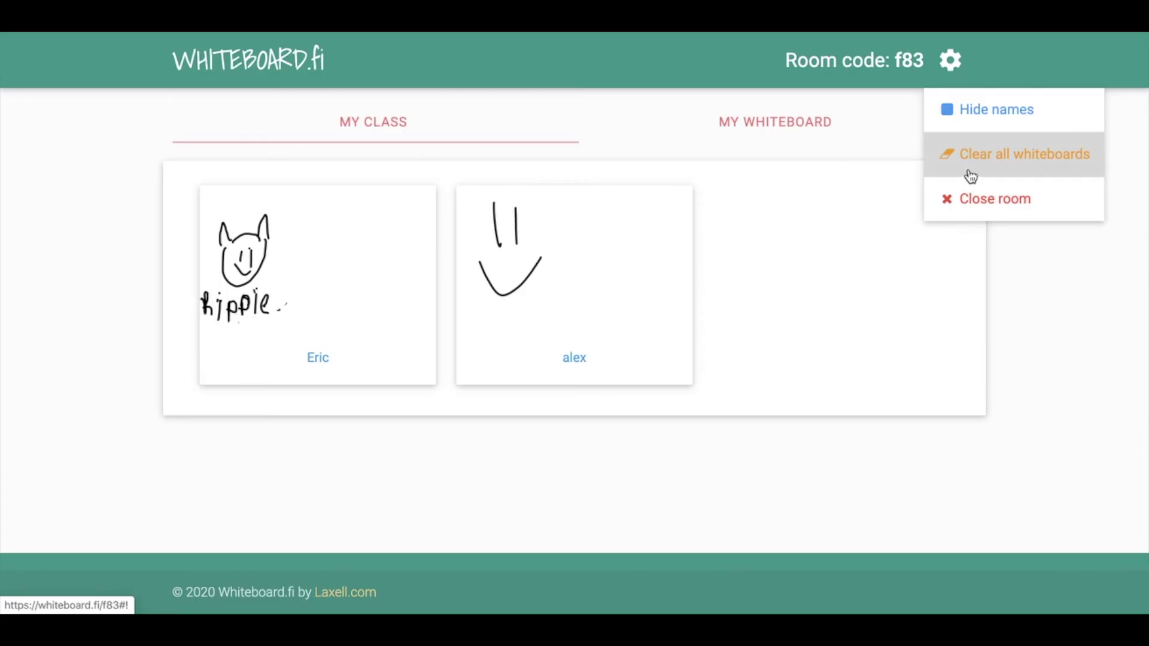
pyautogui.click(970, 171)
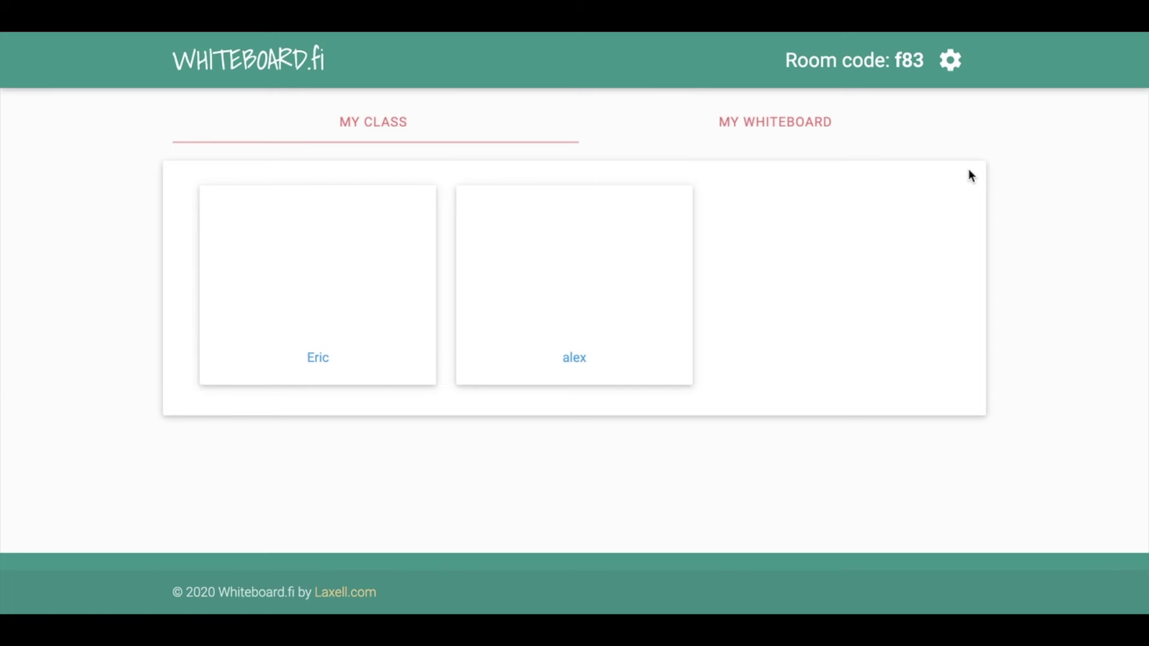
pyautogui.click(951, 60)
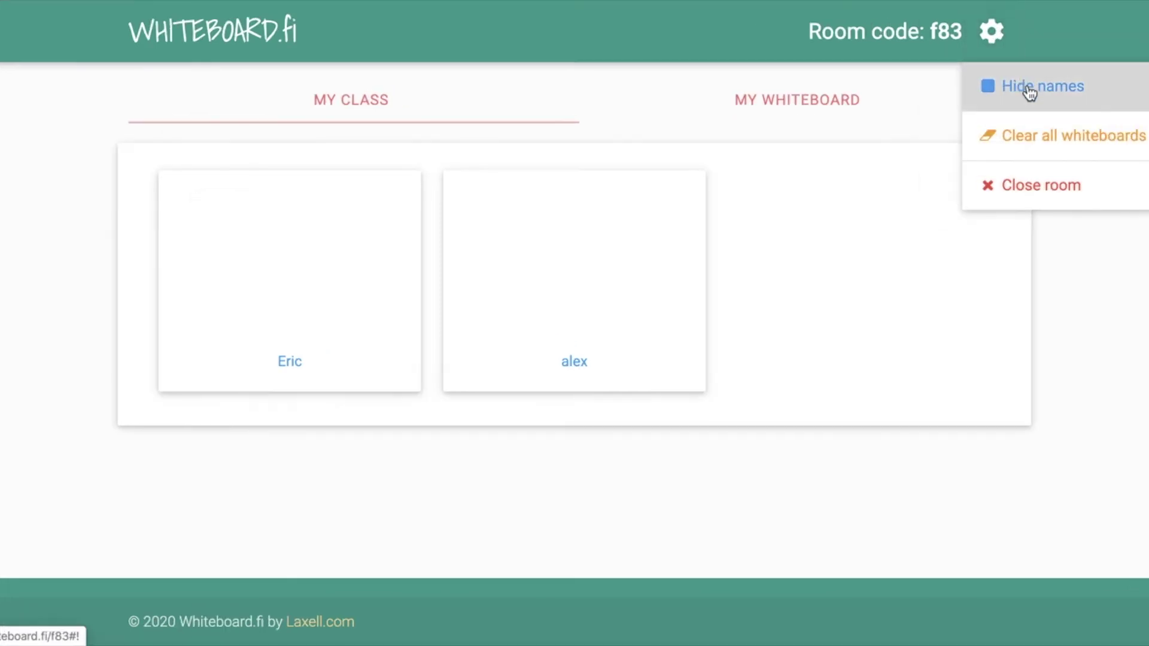
pyautogui.click(1028, 92)
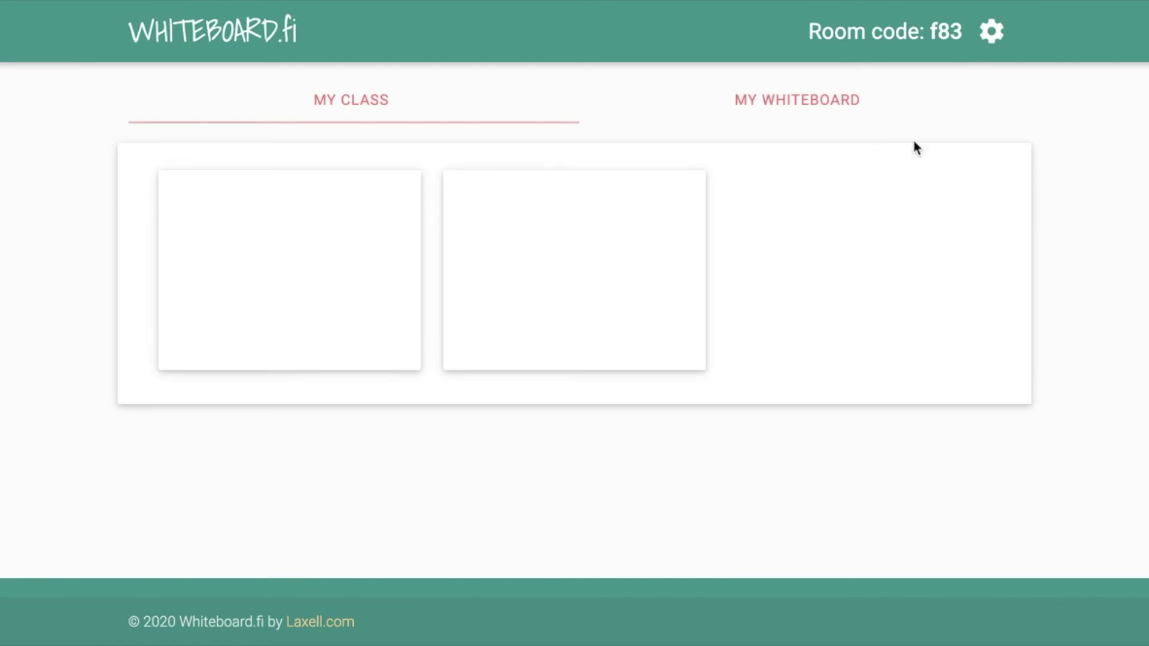
pyautogui.click(986, 39)
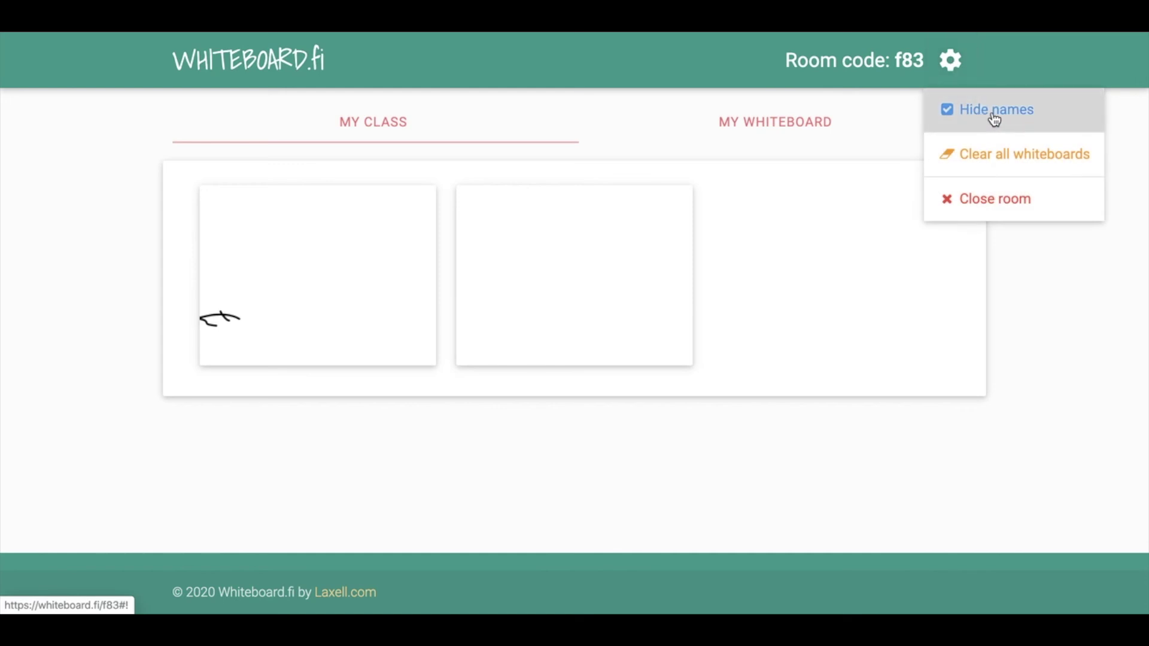
pyautogui.click(995, 115)
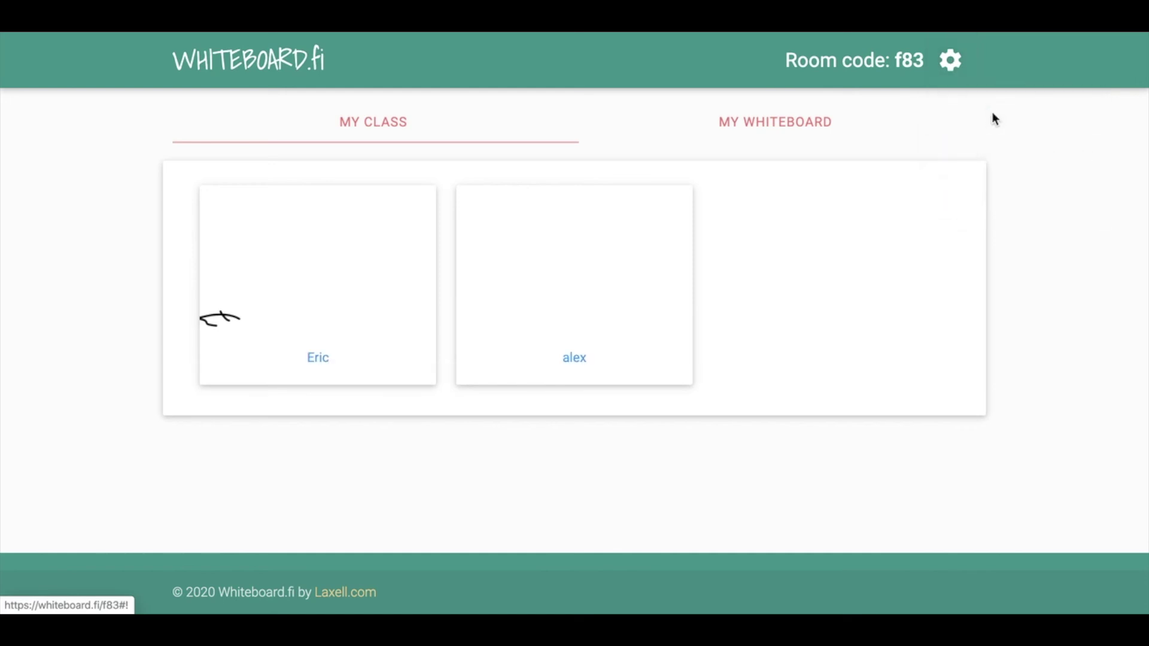
# Close the room from the gear menu and dismiss the room-closed confirmation.
pyautogui.click(953, 62)
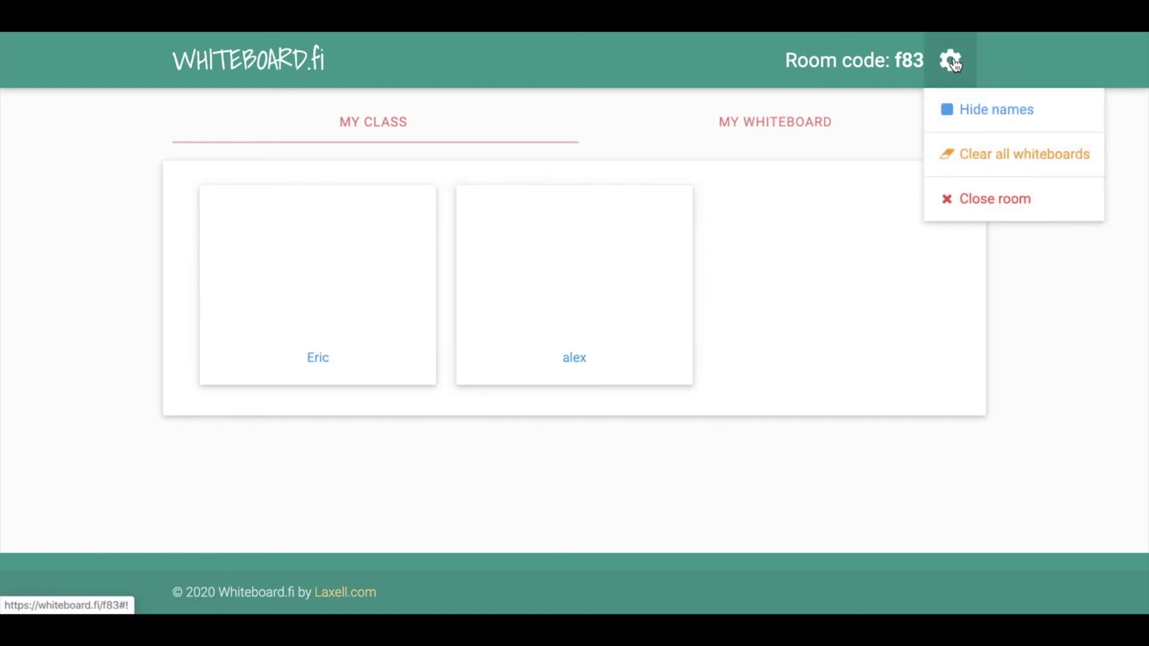
pyautogui.click(987, 203)
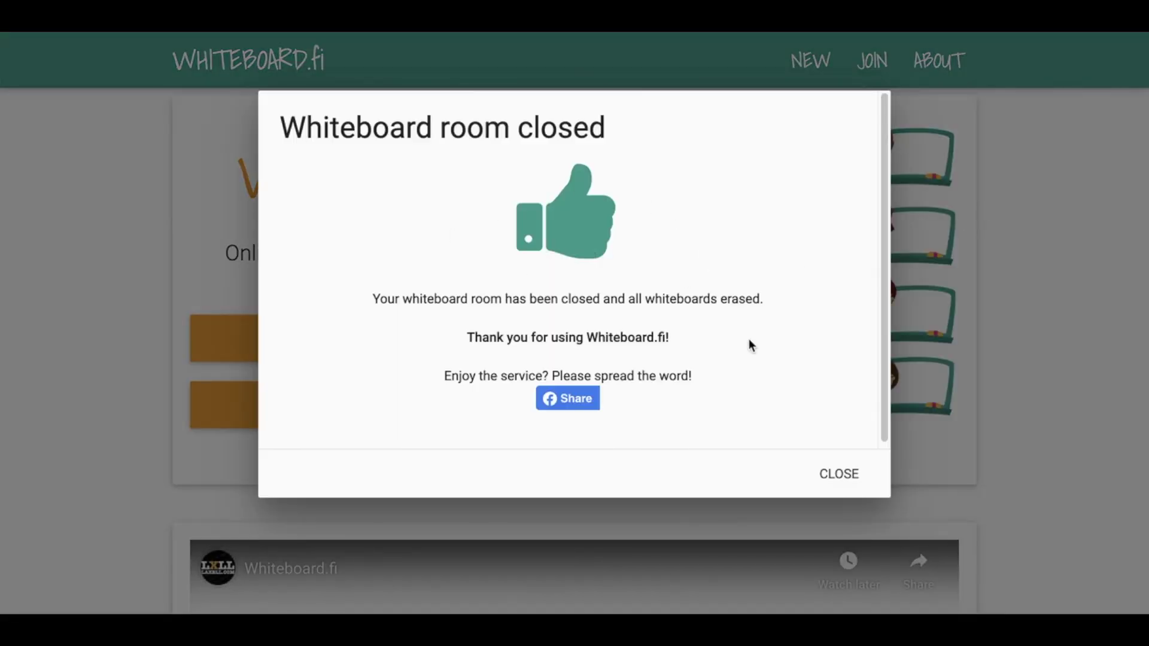
pyautogui.click(838, 476)
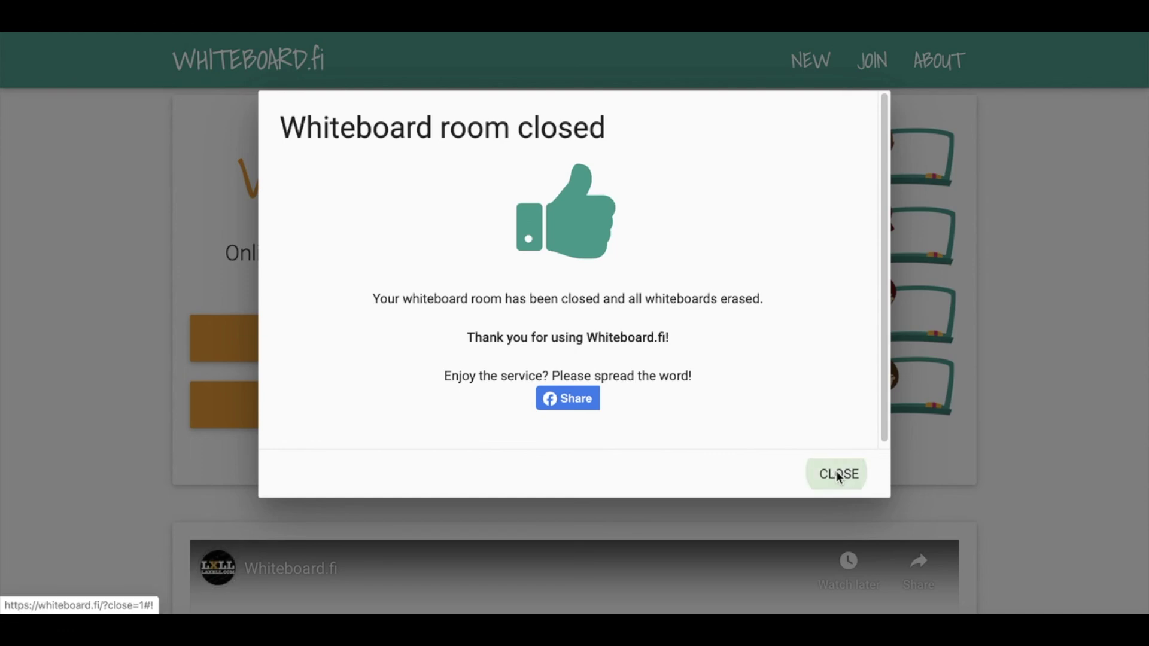
pyautogui.click(838, 477)
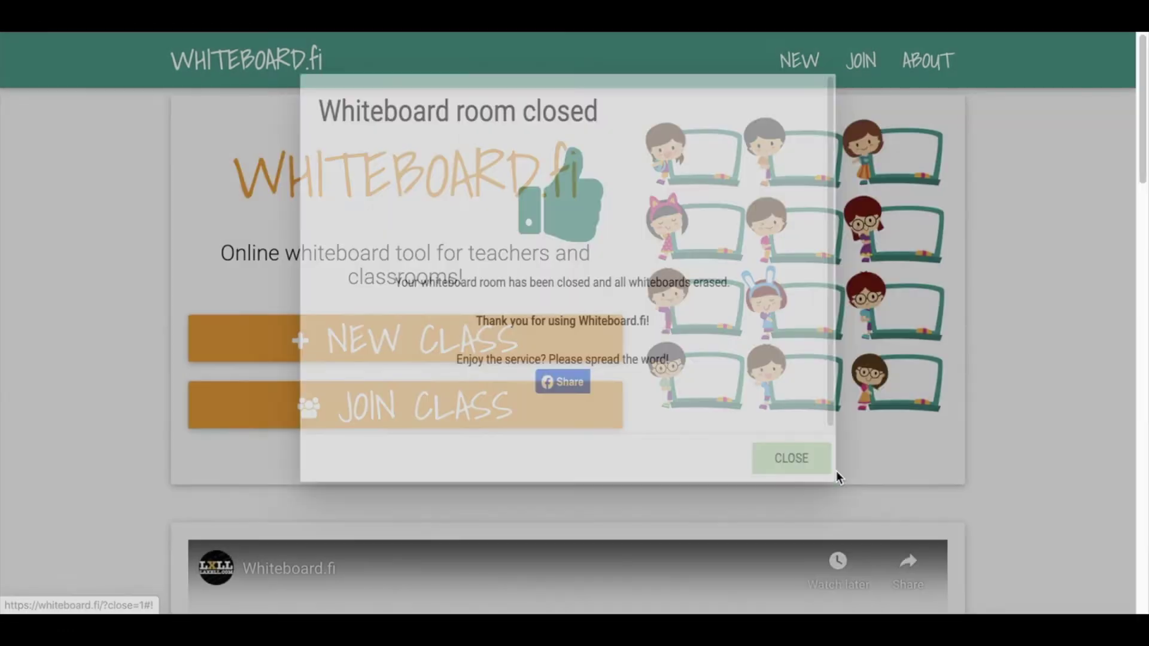